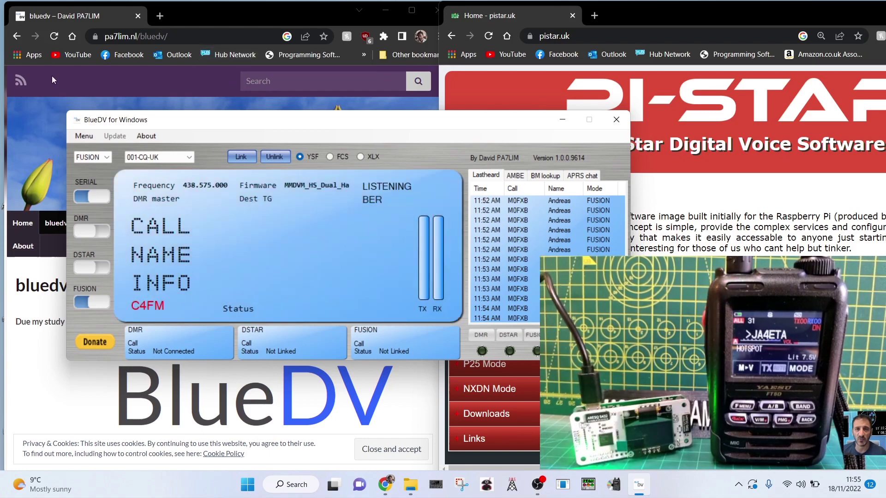
Step: Switch the SERIAL link off and open the Setup dialog from the main menu
left_click(96, 198)
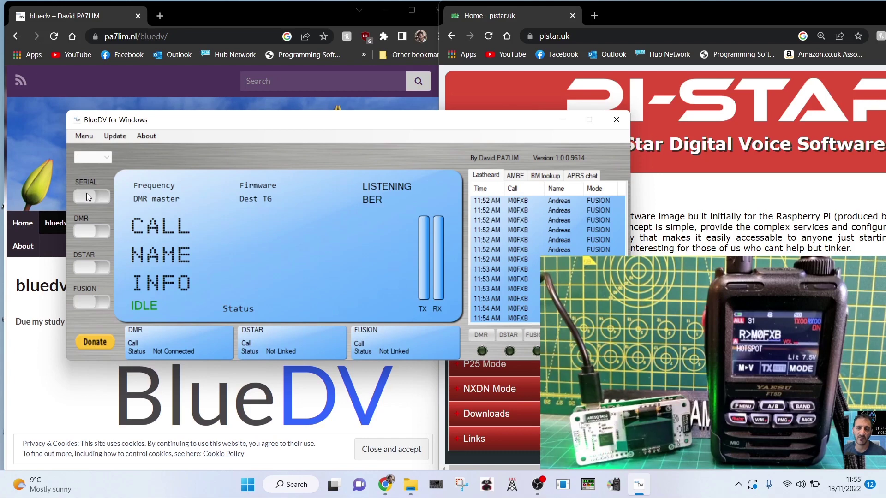
left_click(89, 196)
left_click(101, 196)
left_click(79, 137)
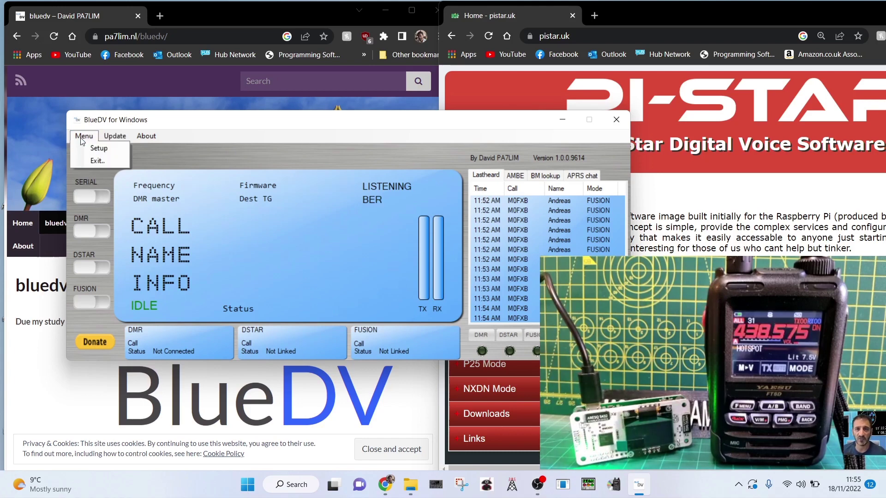
left_click(93, 150)
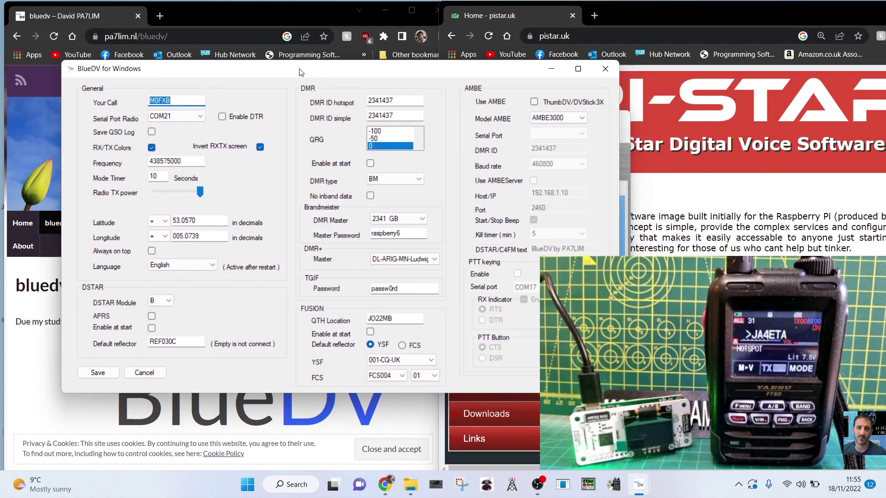
right_click(247, 484)
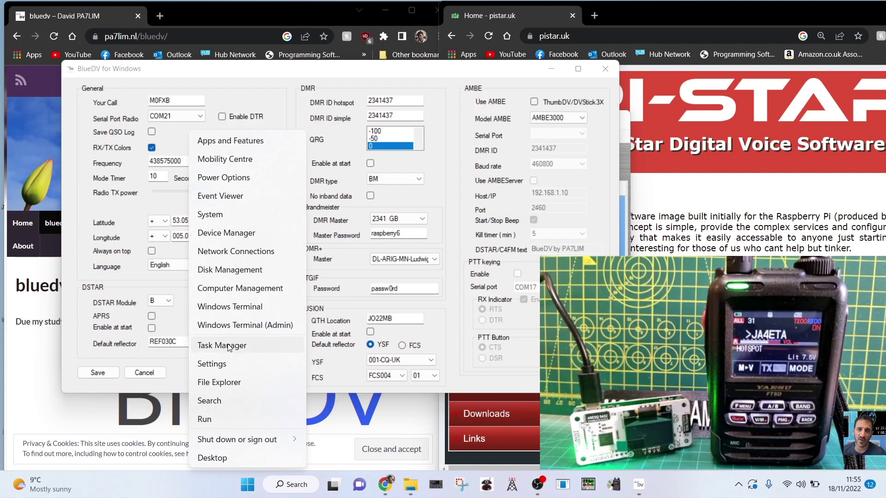
left_click(235, 232)
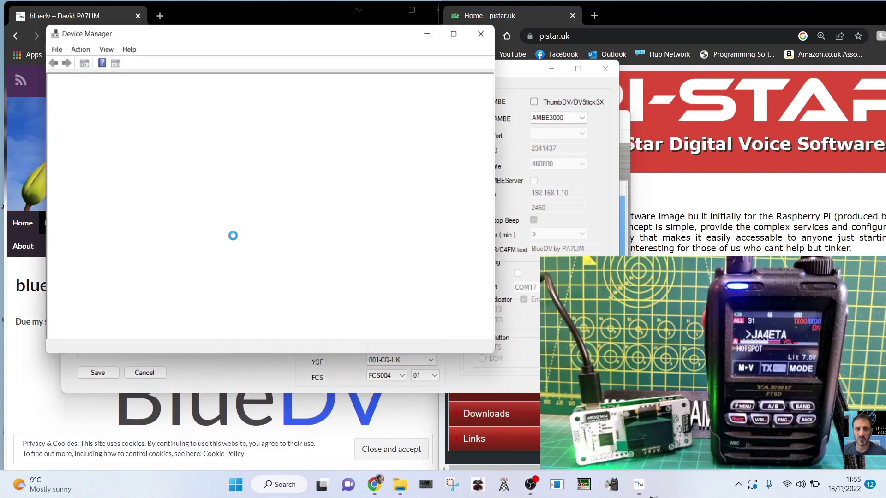
left_click_drag(315, 39, 288, 44)
double_click(92, 271)
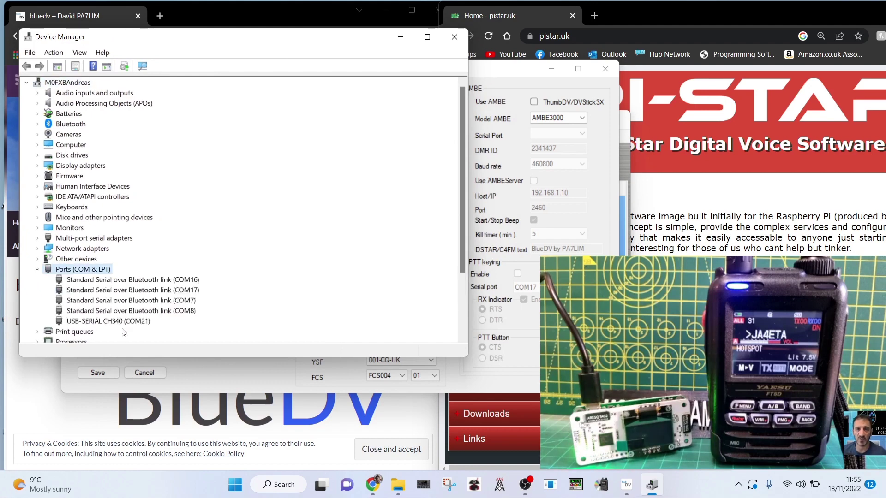
left_click(454, 36)
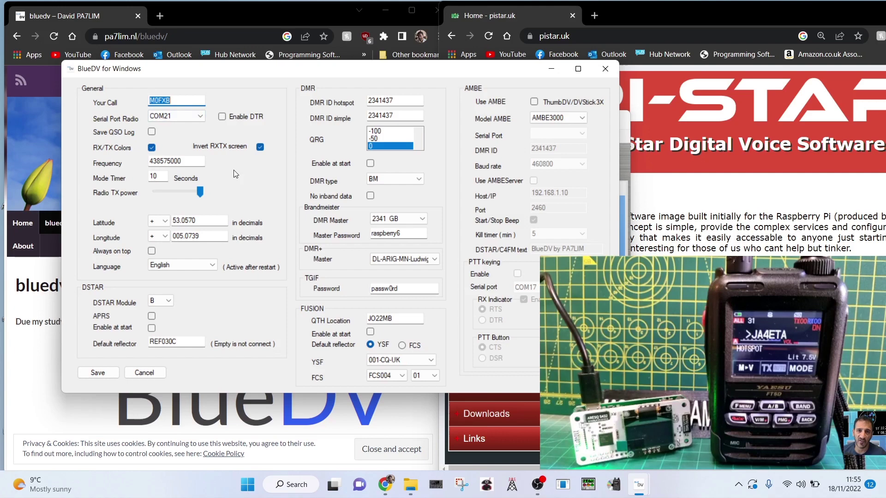
Step: Keep AMBE3000 as the AMBE model and tick FUSION 'Enable at start'
left_click(583, 117)
left_click(583, 117)
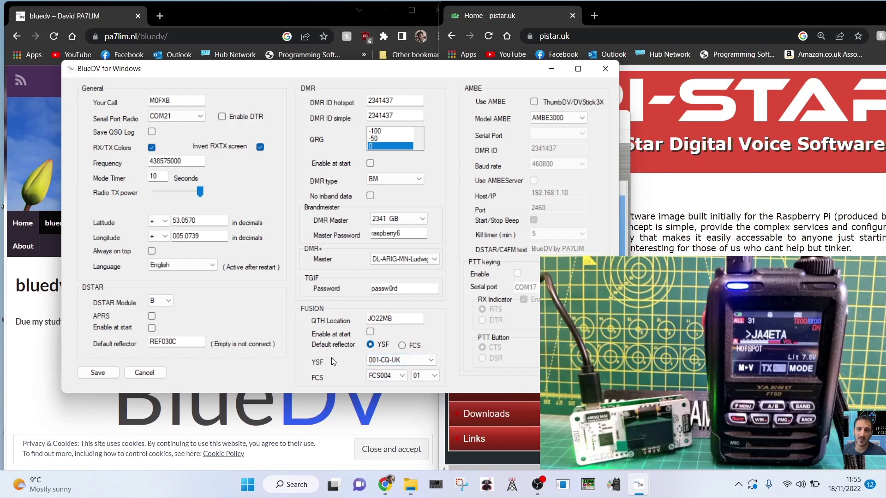
left_click(370, 332)
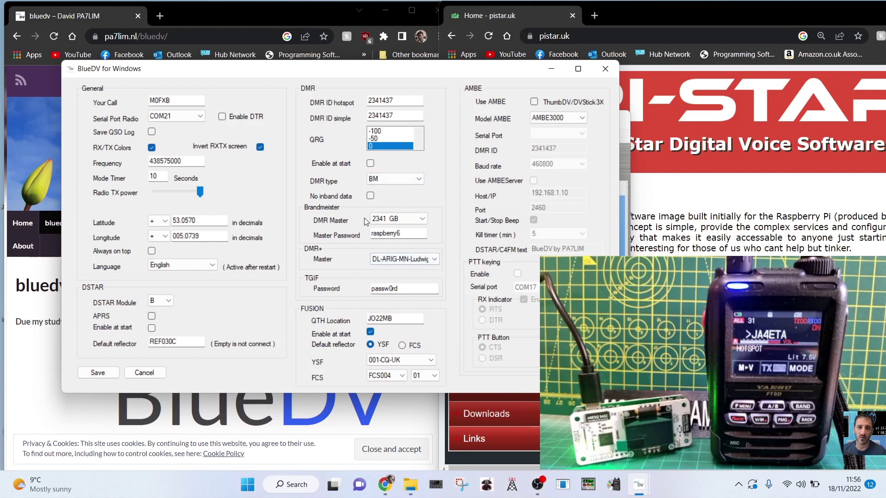
Step: Keep 2341 GB as the DMR master, then bring the Pi-Star page forward
left_click(423, 219)
left_click(423, 218)
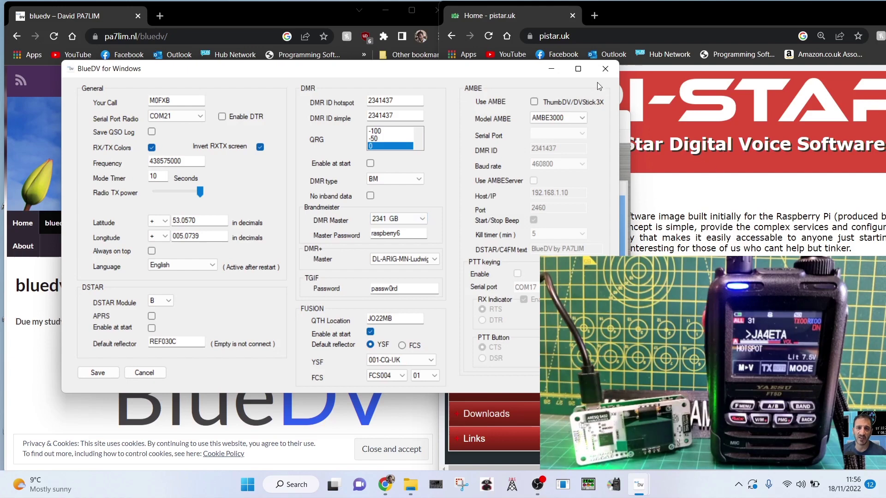
left_click(670, 118)
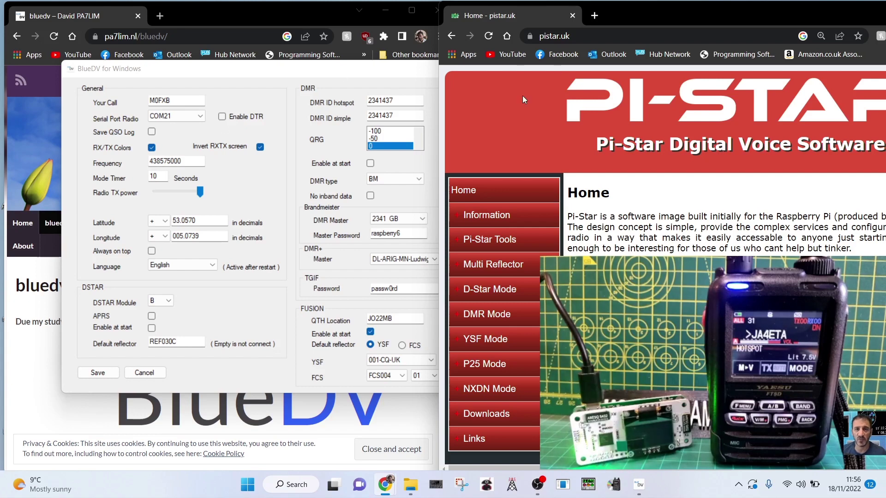
Step: Bring the setup dialog forward and confirm D-Star module B and YSF reflector 001-CQ-UK
left_click(408, 196)
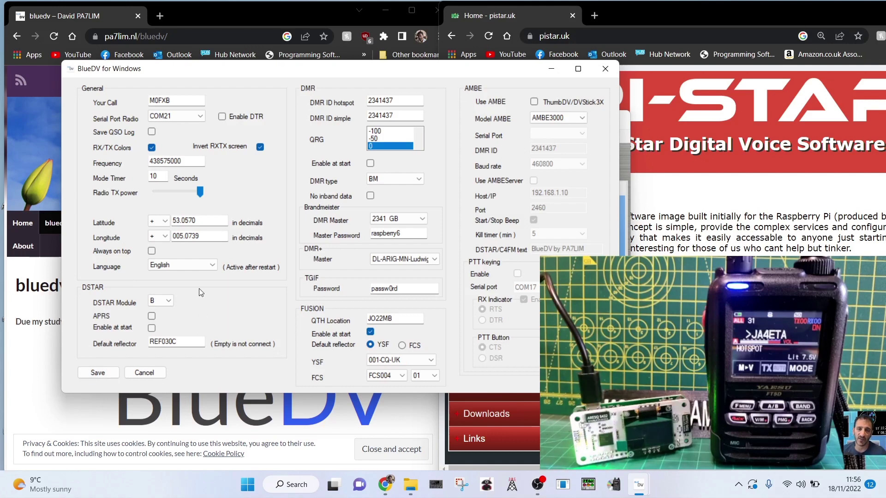
left_click(169, 301)
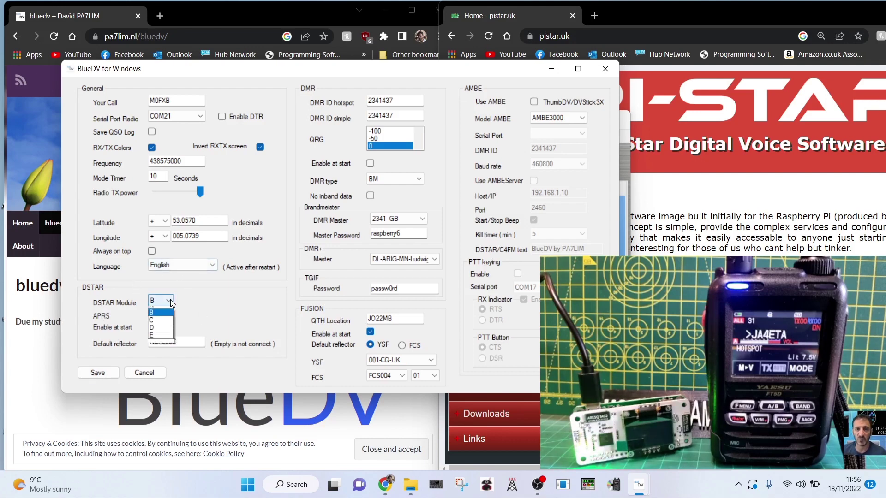
left_click(174, 342)
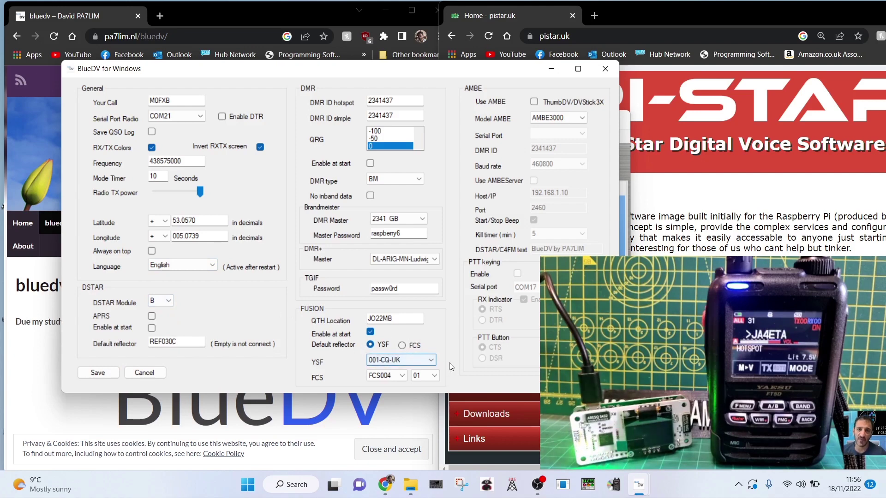
left_click(432, 362)
left_click(432, 362)
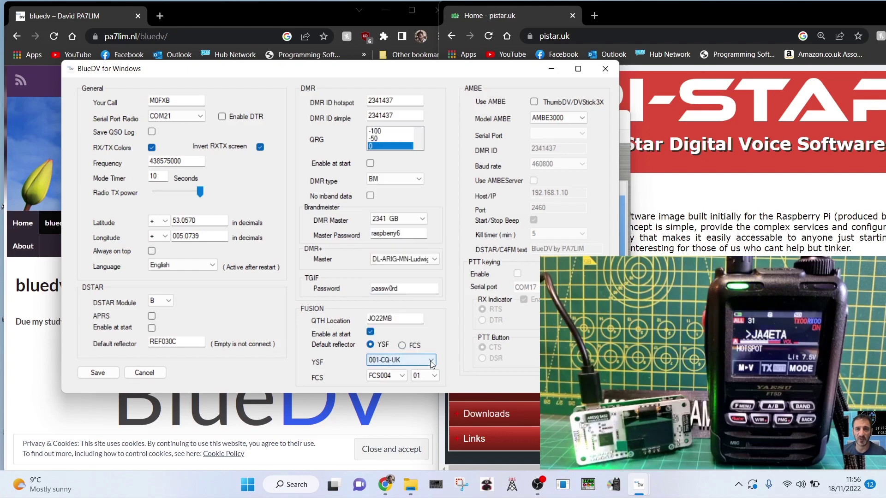
left_click(431, 362)
left_click(430, 361)
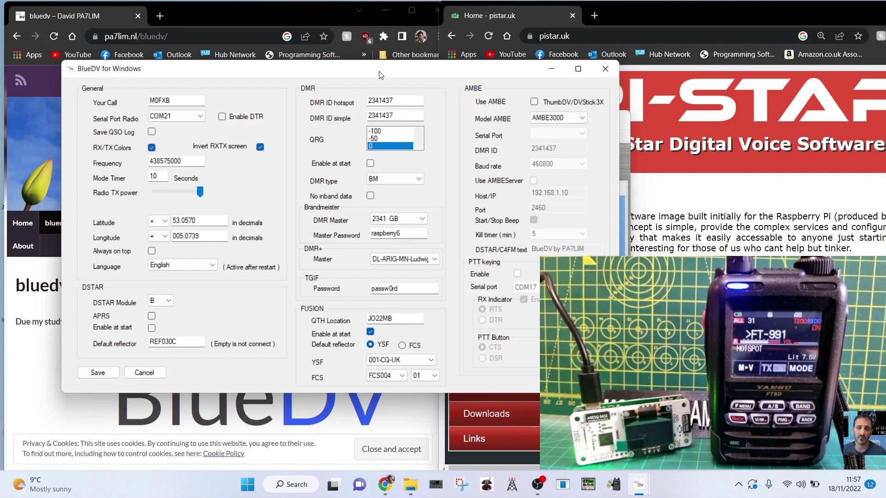
Step: Review the DMR network type options and keep BM
left_click(420, 179)
left_click(420, 180)
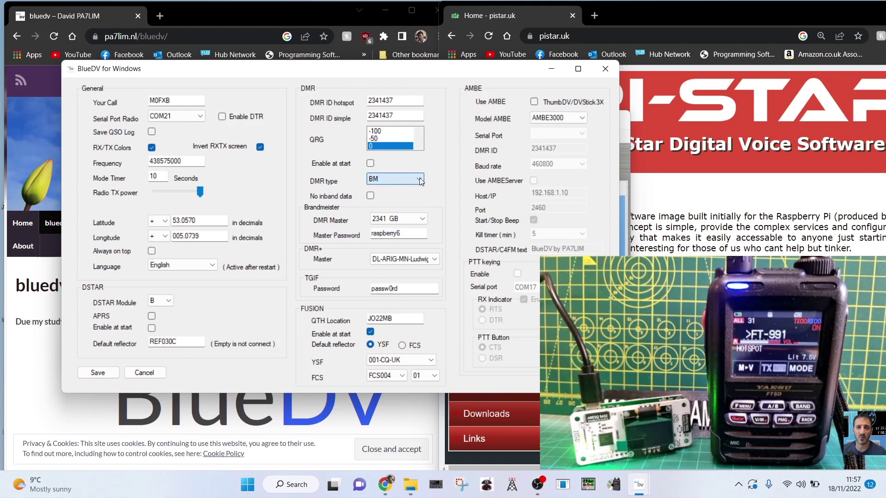
left_click(420, 181)
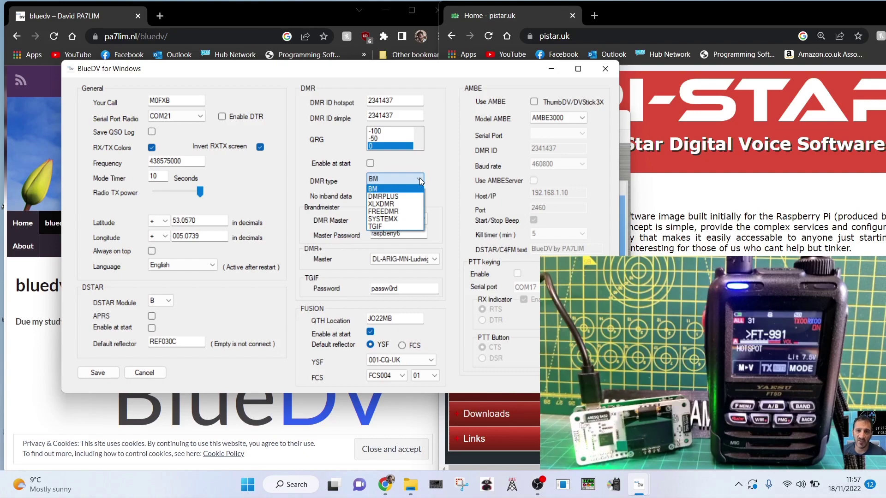
left_click(419, 179)
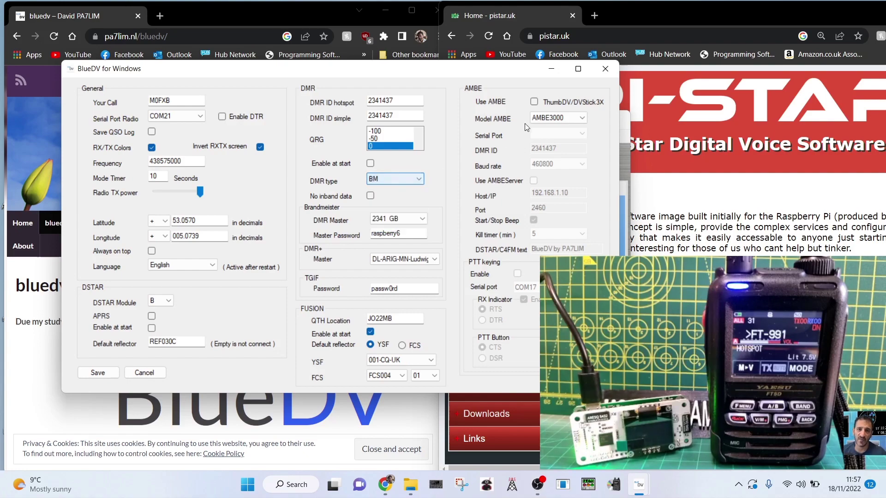
Step: Save the settings and switch the SERIAL link on to connect to the MMDVM hotspot
left_click(96, 370)
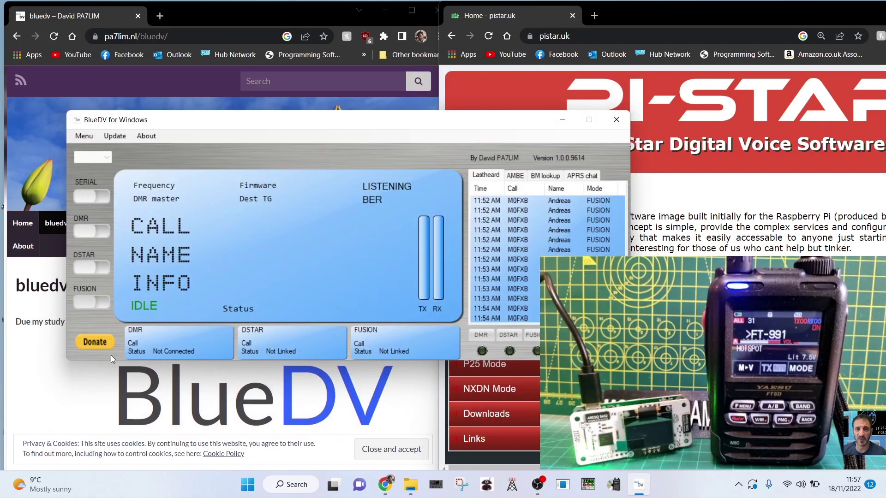
left_click(89, 196)
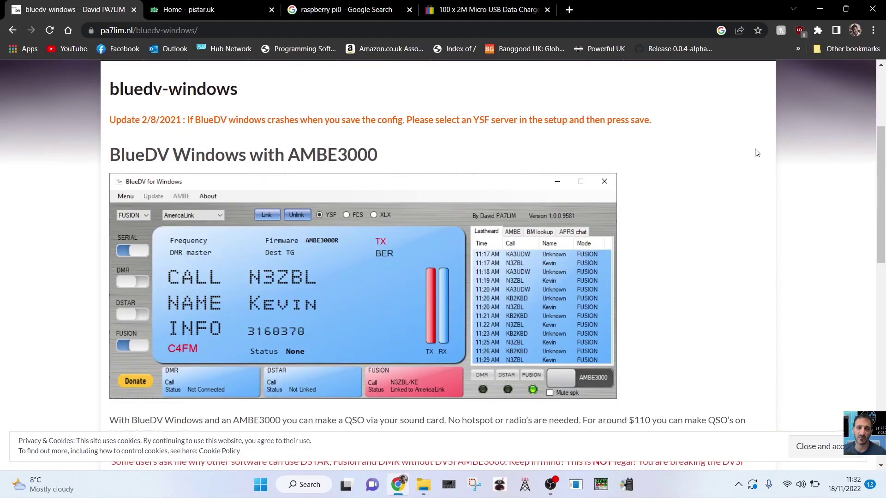
Step: Return to the Pi-Star home page tab and expand the Downloads options in the sidebar
scroll(747, 206, "down", 4)
scroll(744, 215, "up", 3)
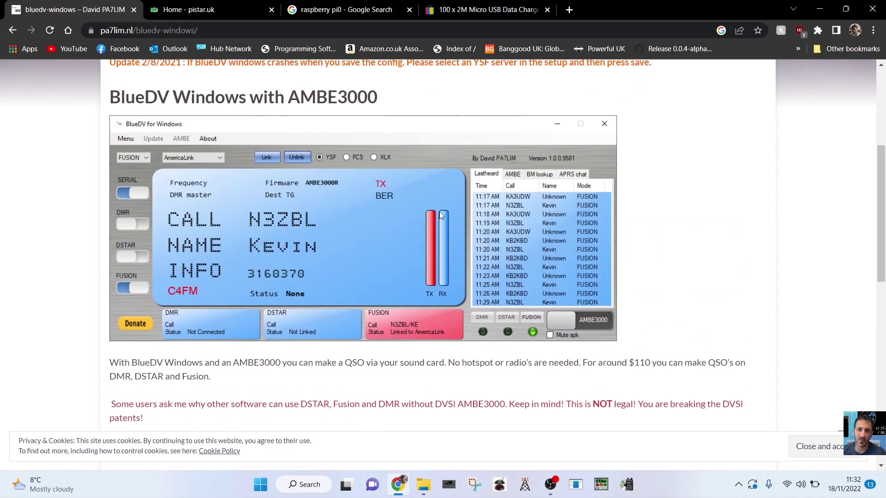
scroll(406, 202, "up", 2)
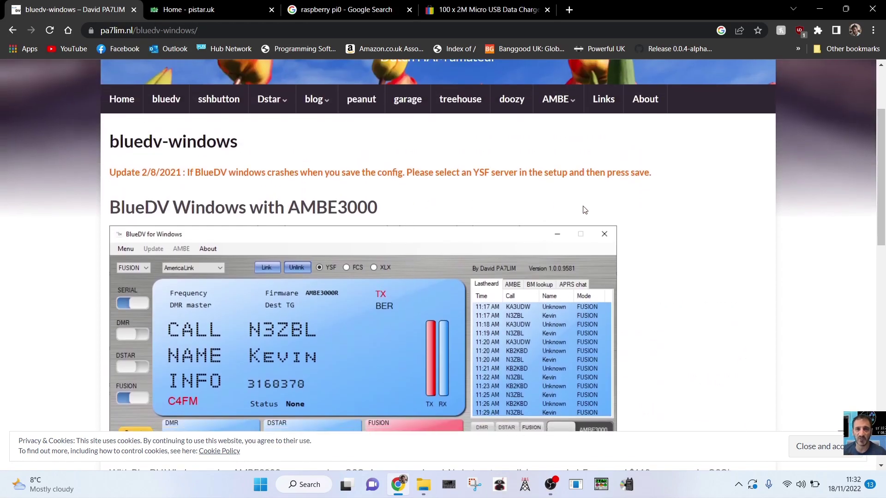
scroll(583, 205, "down", 1)
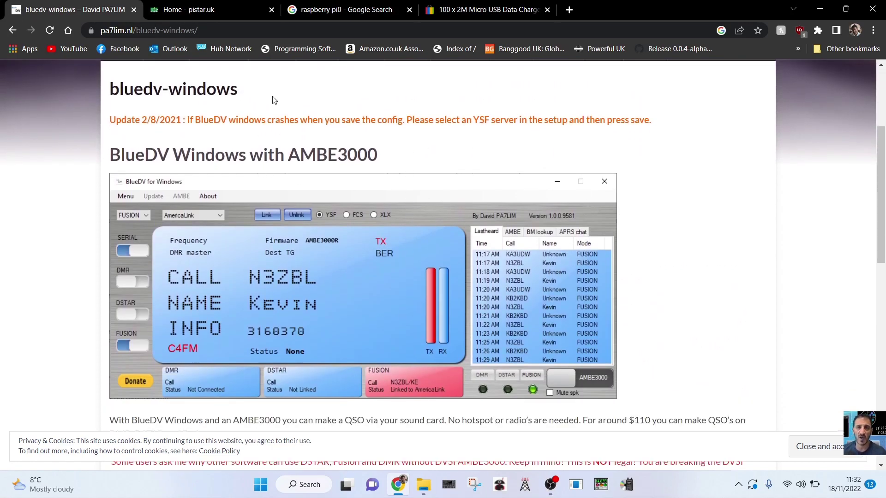
left_click(268, 49)
left_click(226, 14)
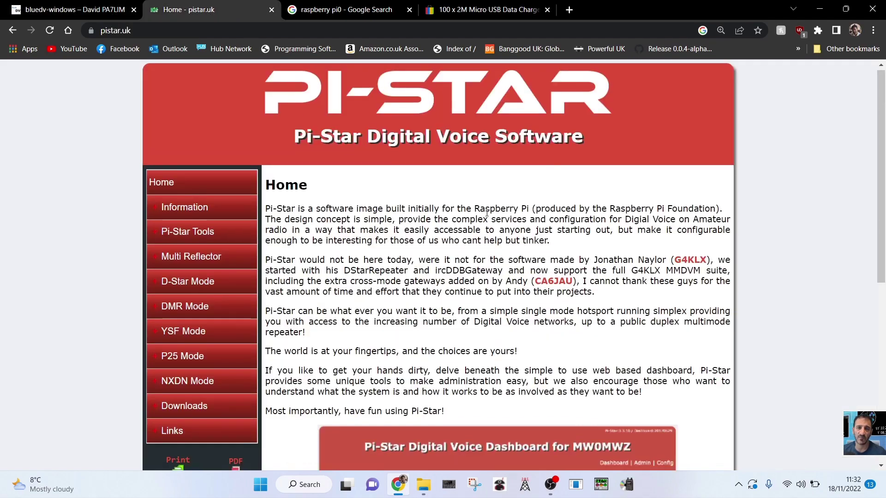
scroll(486, 213, "down", 3)
scroll(375, 196, "up", 3)
scroll(240, 301, "down", 1)
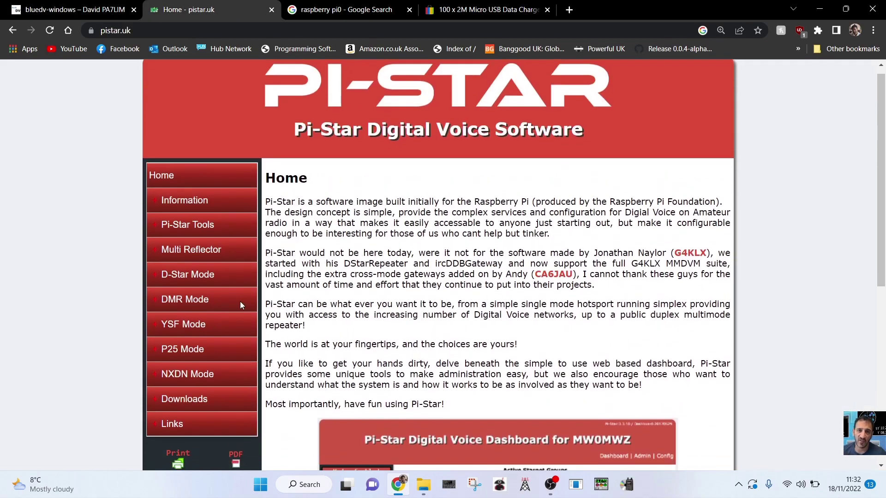
left_click(207, 351)
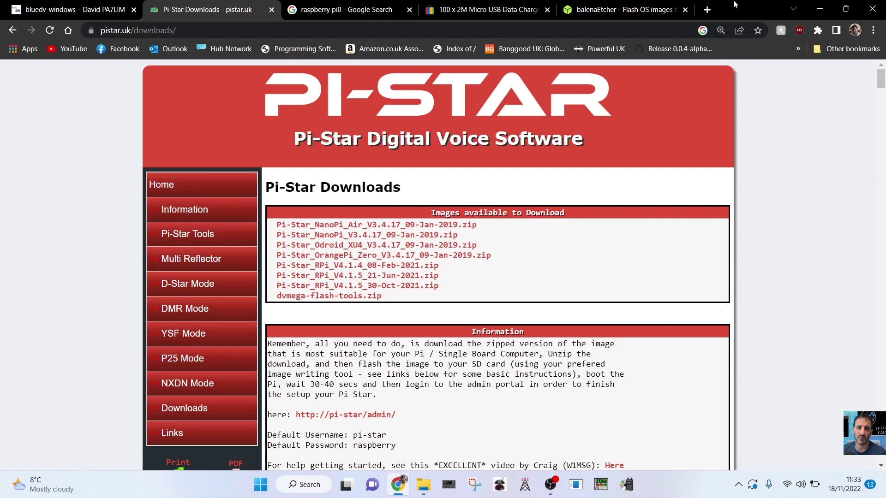
Step: Switch to the balenaEtcher tab and reload the page with F5
left_click(632, 12)
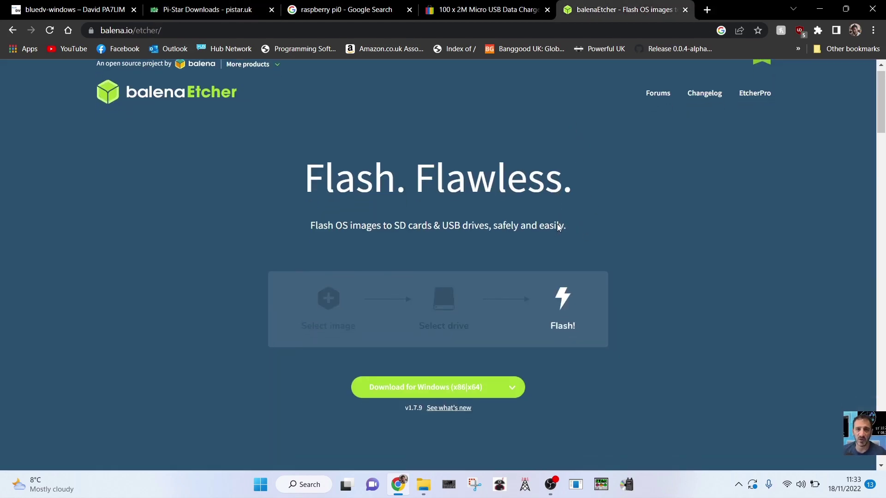
scroll(556, 240, "down", 4)
scroll(557, 240, "up", 4)
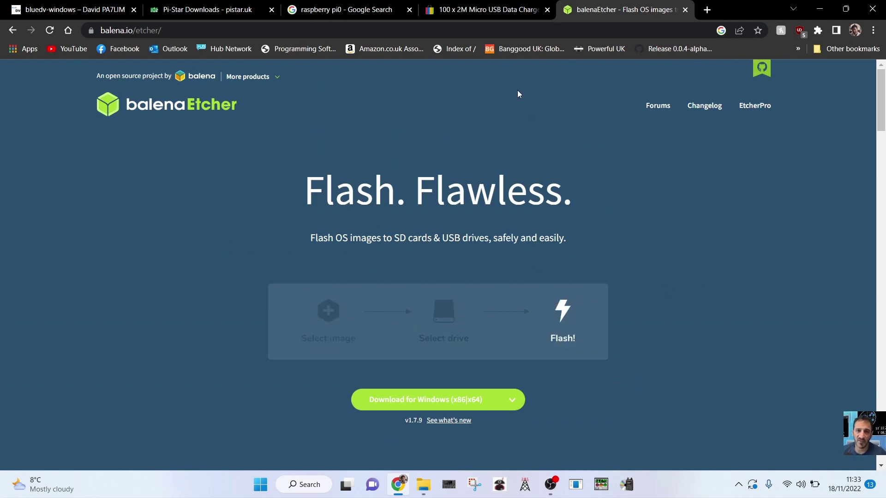
key("F5")
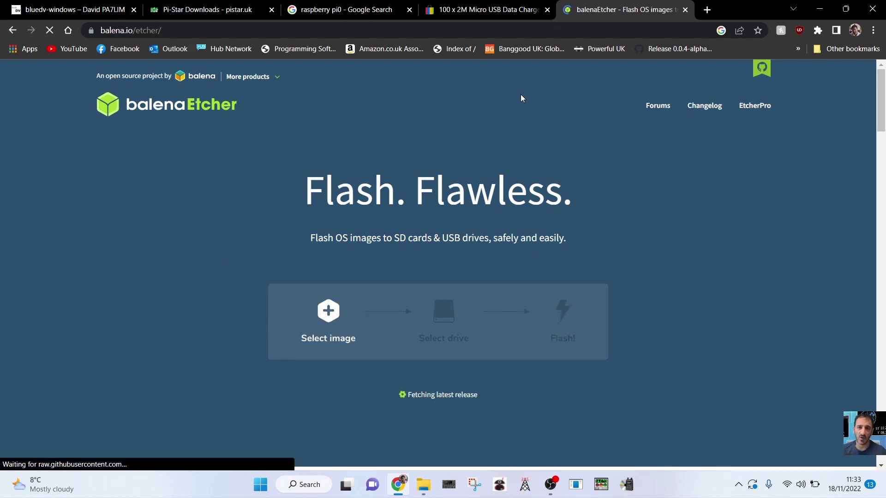
Step: Generate a GB wpa_supplicant.conf with Pi-Star WiFi Builder and open the downloaded file
left_click(186, 11)
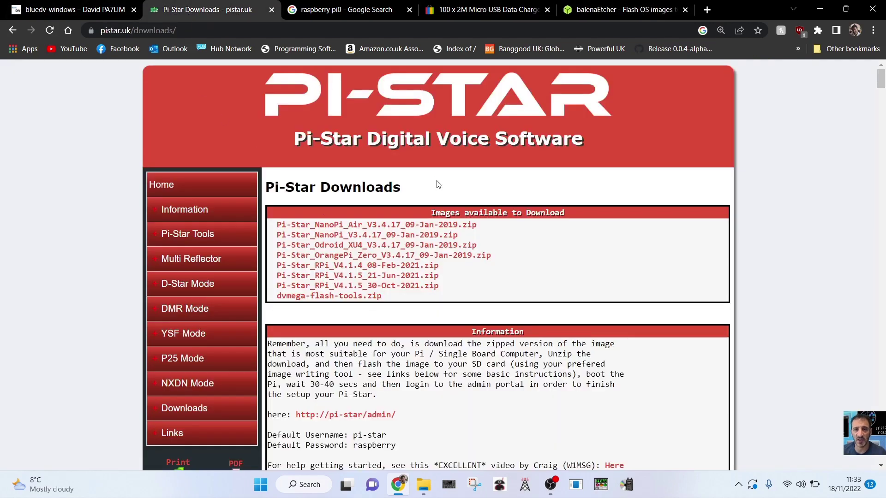
left_click(188, 238)
left_click(190, 260)
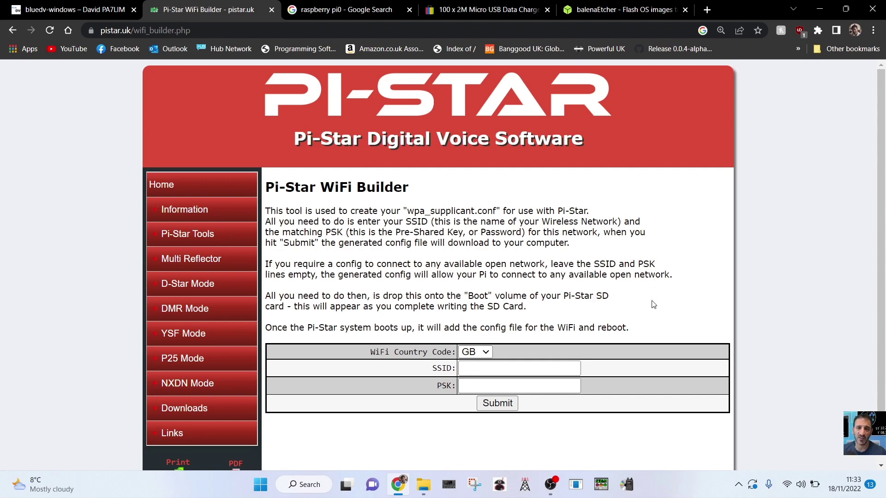
left_click(519, 403)
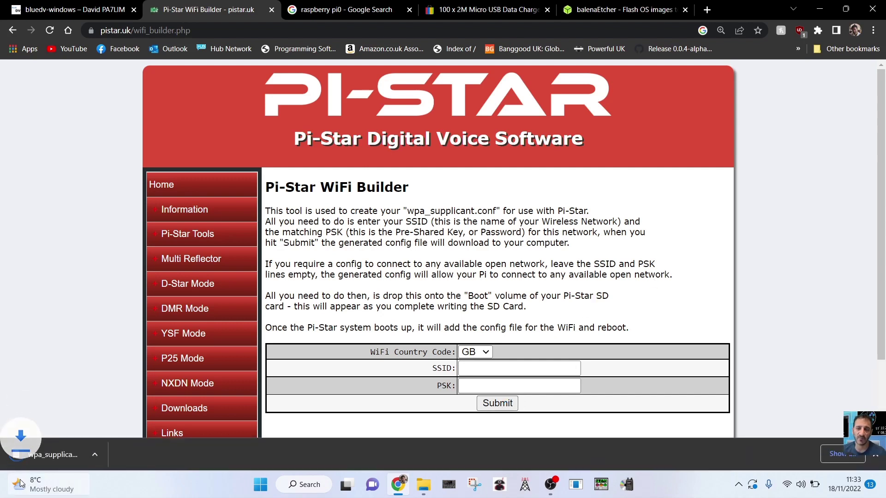
left_click(54, 458)
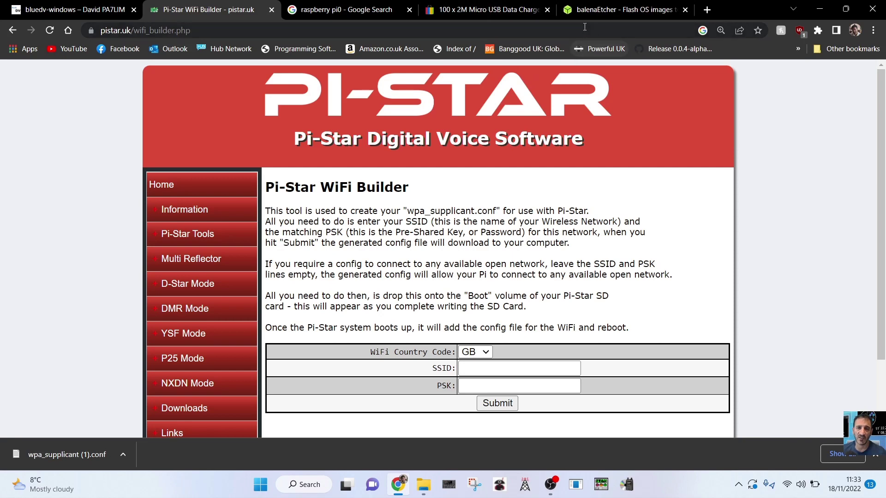
Step: Glance at the Raspberry Pi Zero image results, then return to the bluedv-windows page
left_click(340, 10)
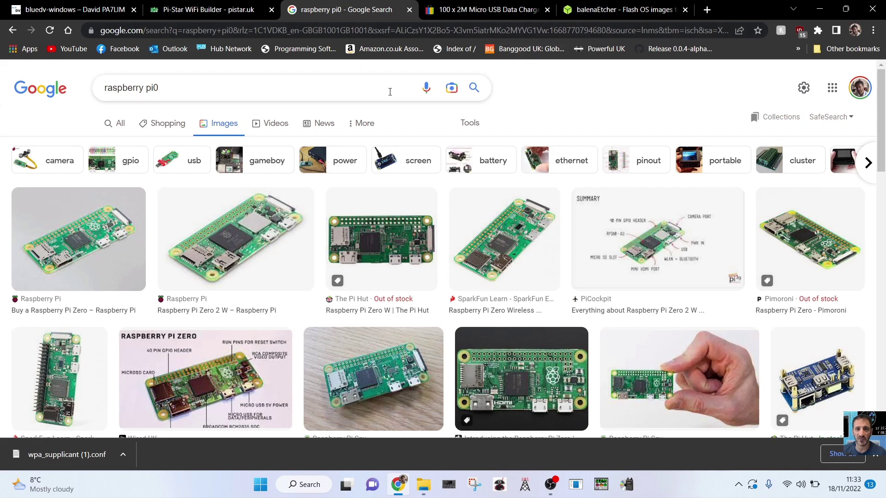
left_click(90, 11)
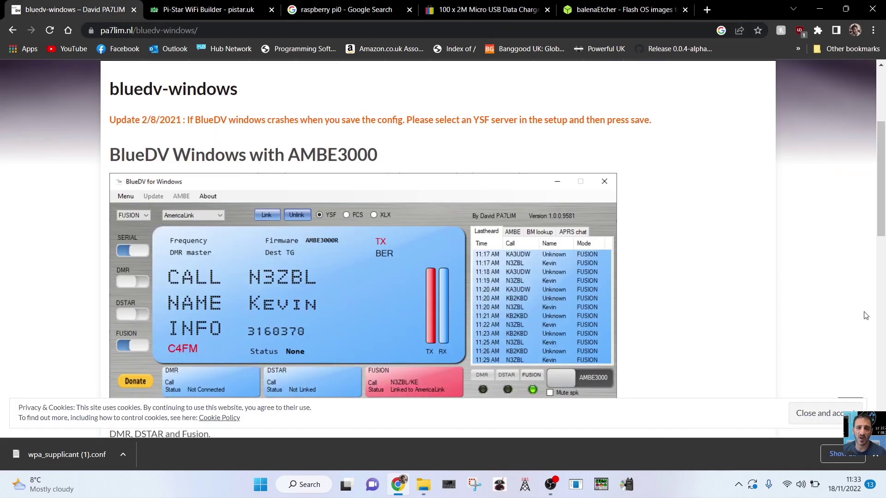